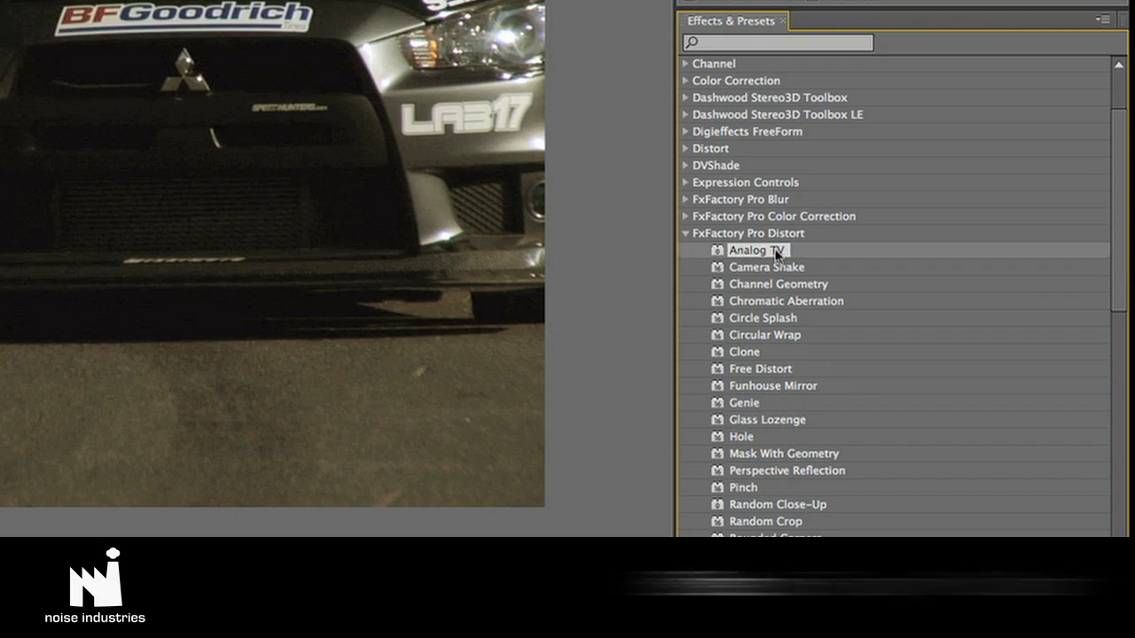
Step: Apply the FxFactory Pro Distort Analog TV effect to the Works_EVOX.mov car clip
left_click_drag(776, 253, 249, 152)
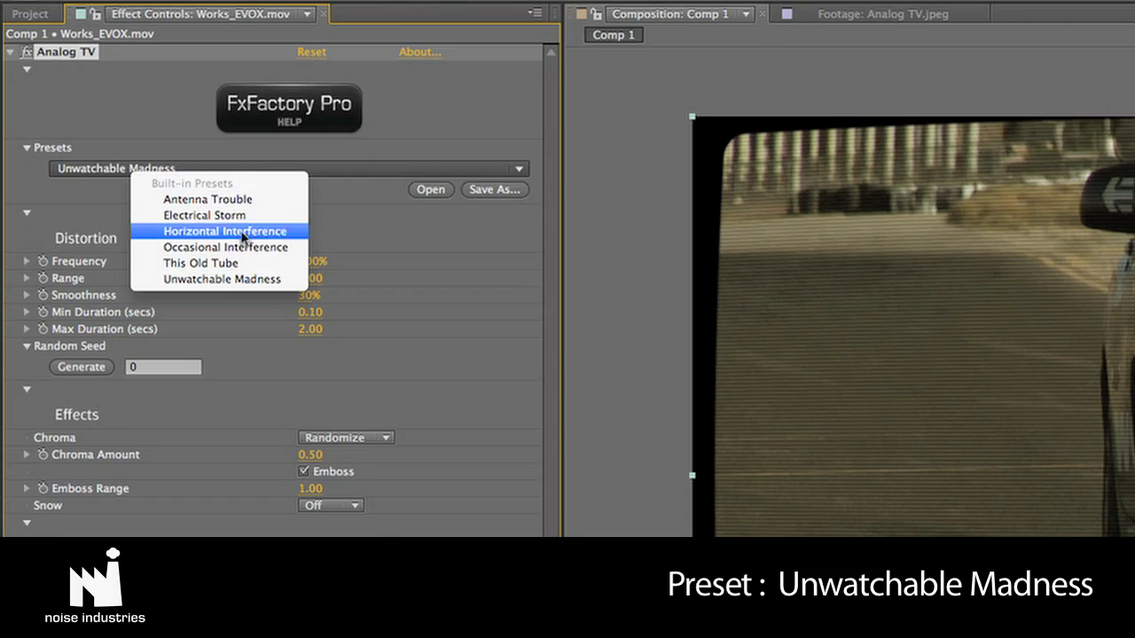
Step: Try the This Old Tube preset on Analog TV, then switch to Occasional Interference
left_click(256, 264)
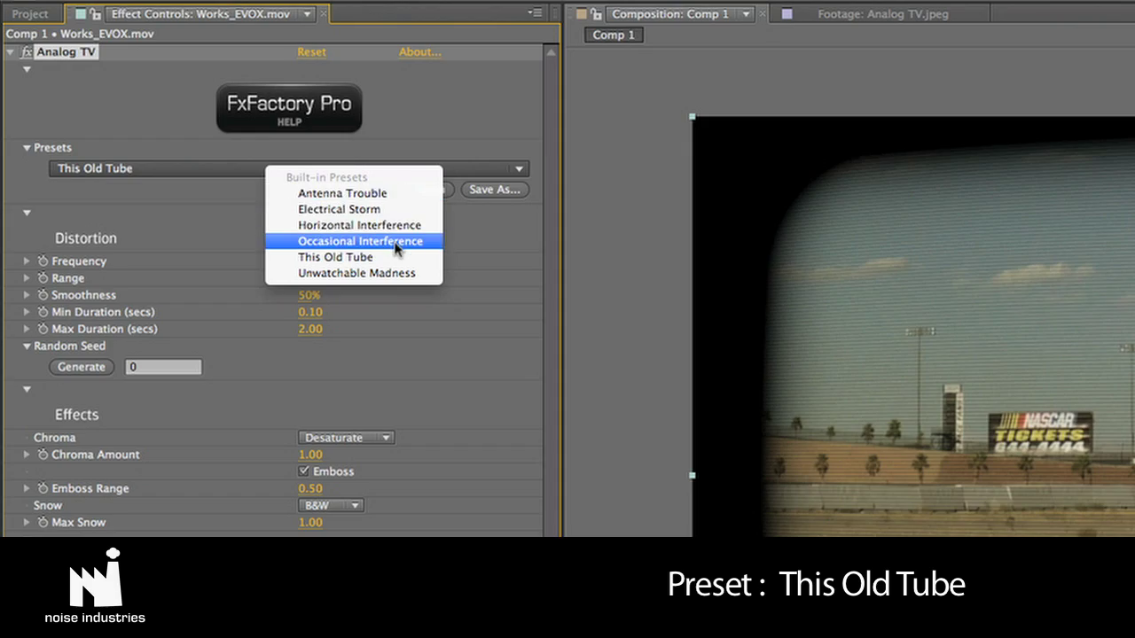
left_click(398, 249)
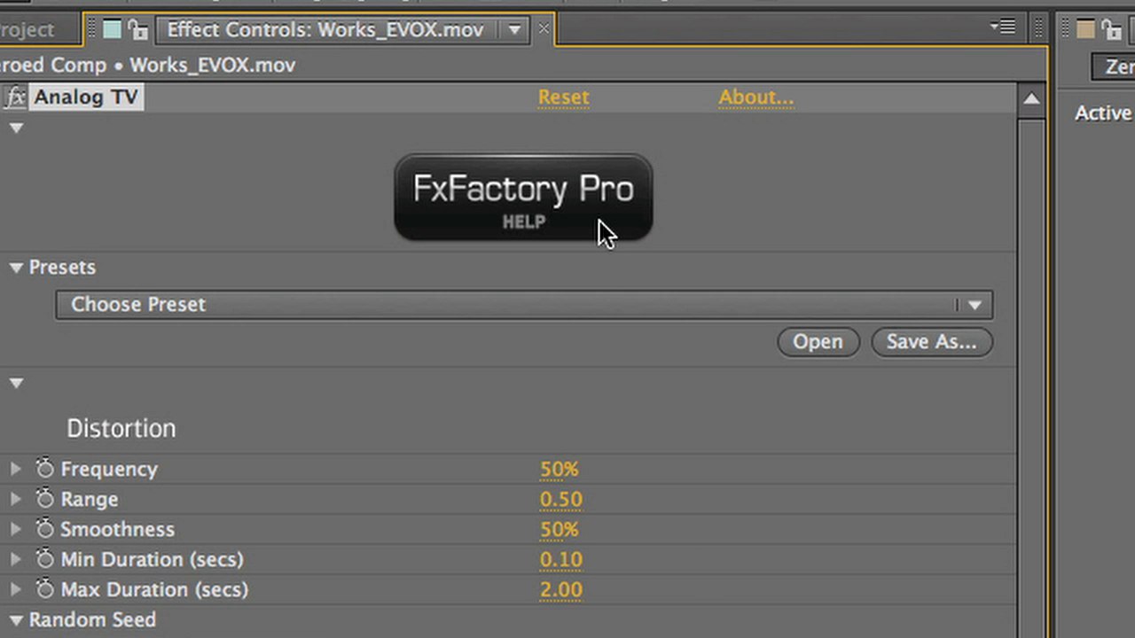
left_click(598, 221)
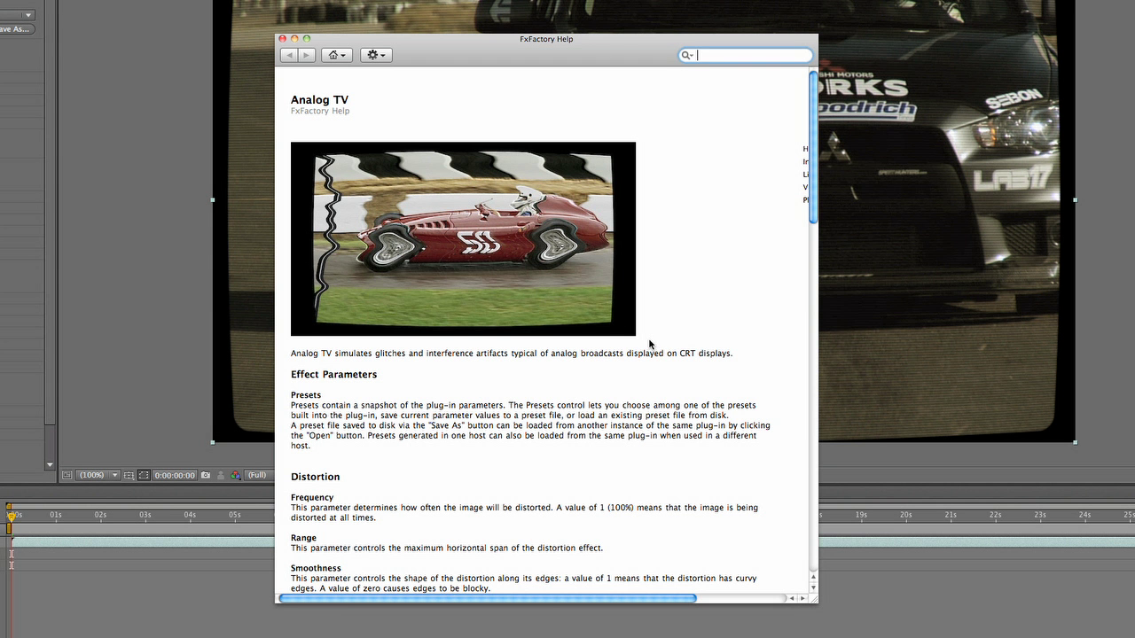
scroll(649, 344, "down", 3)
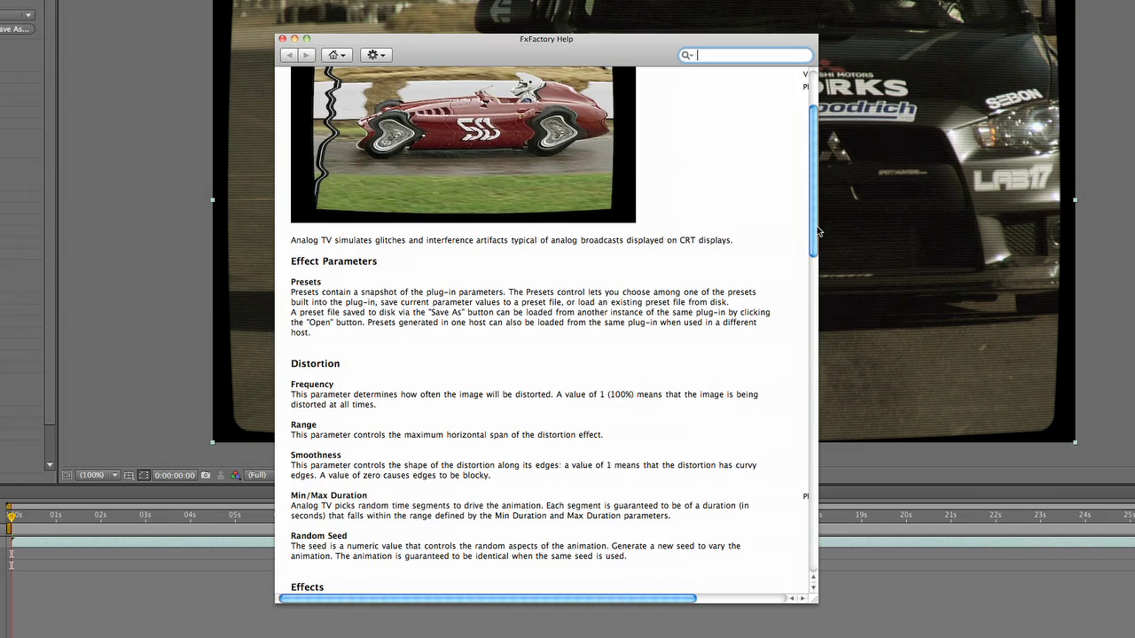
scroll(817, 231, "down", 4)
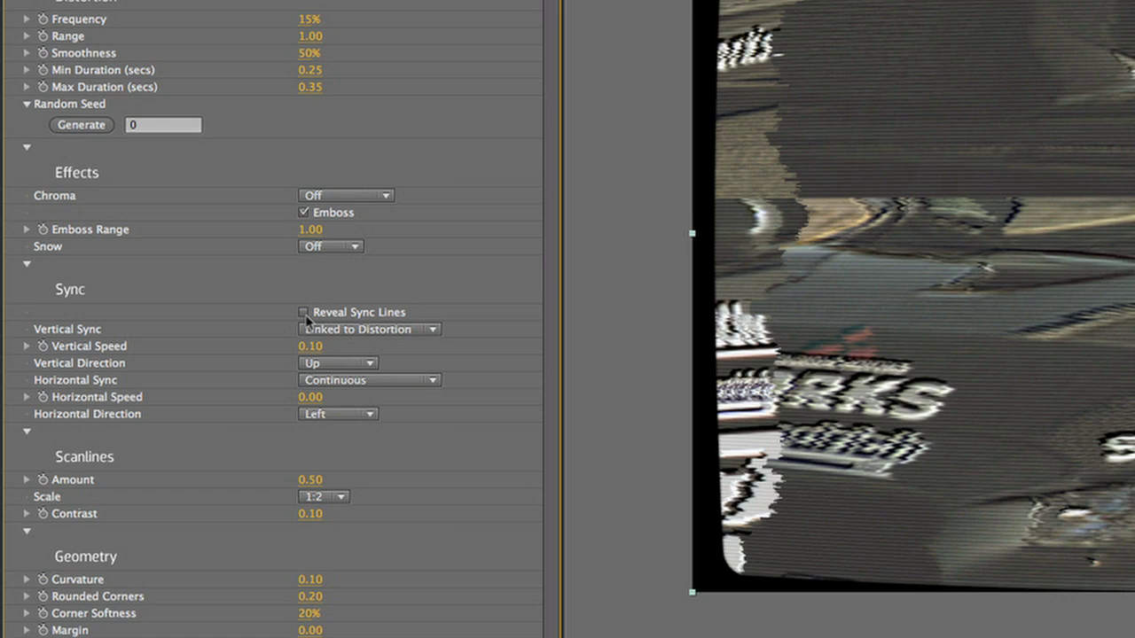
Step: Turn on Reveal Sync Lines and set Chroma to Saturate, then to Randomize
left_click(304, 313)
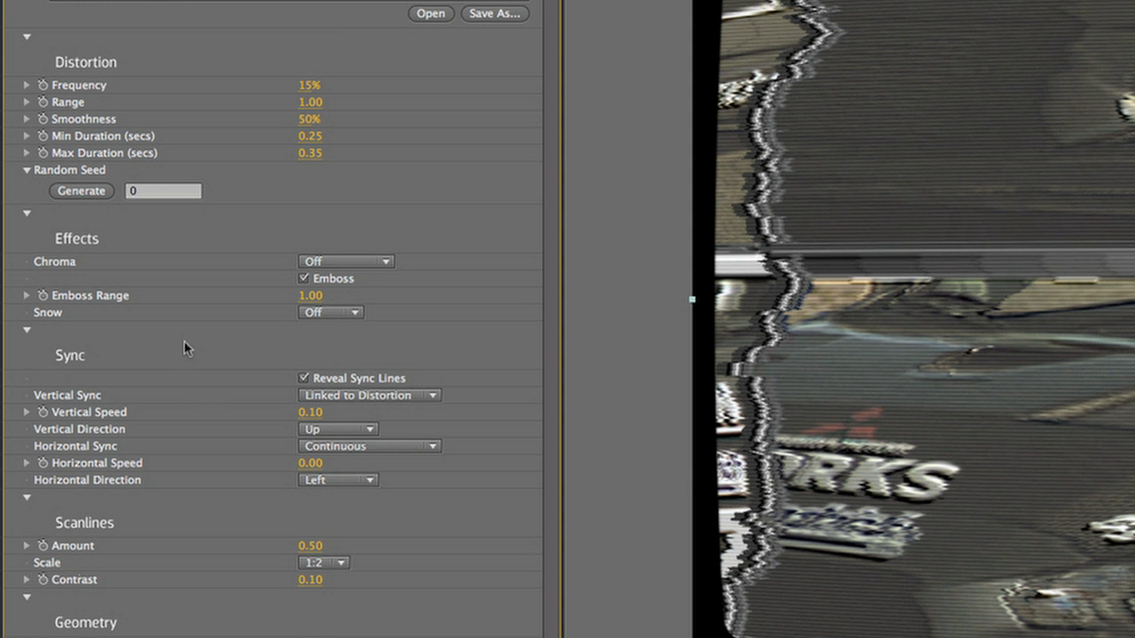
left_click(347, 262)
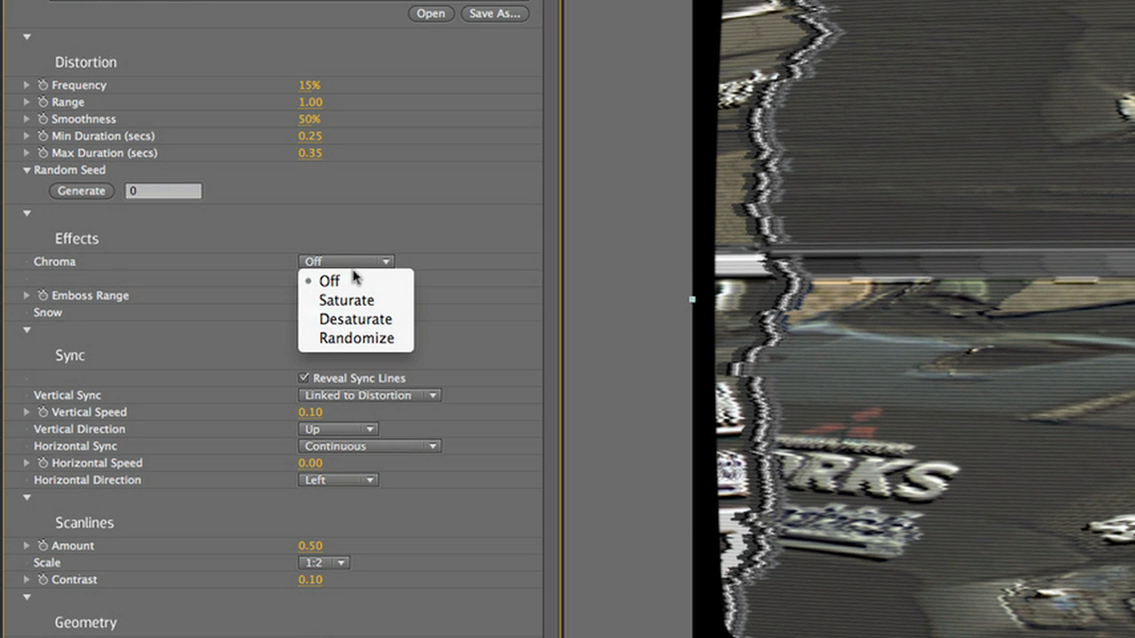
left_click(364, 302)
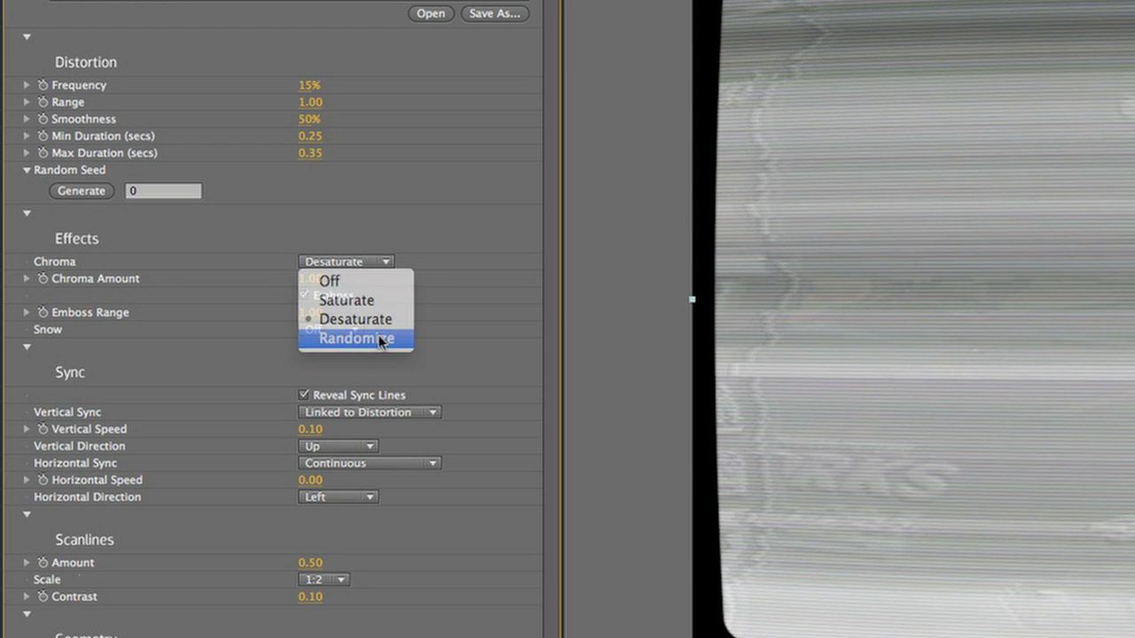
left_click(378, 338)
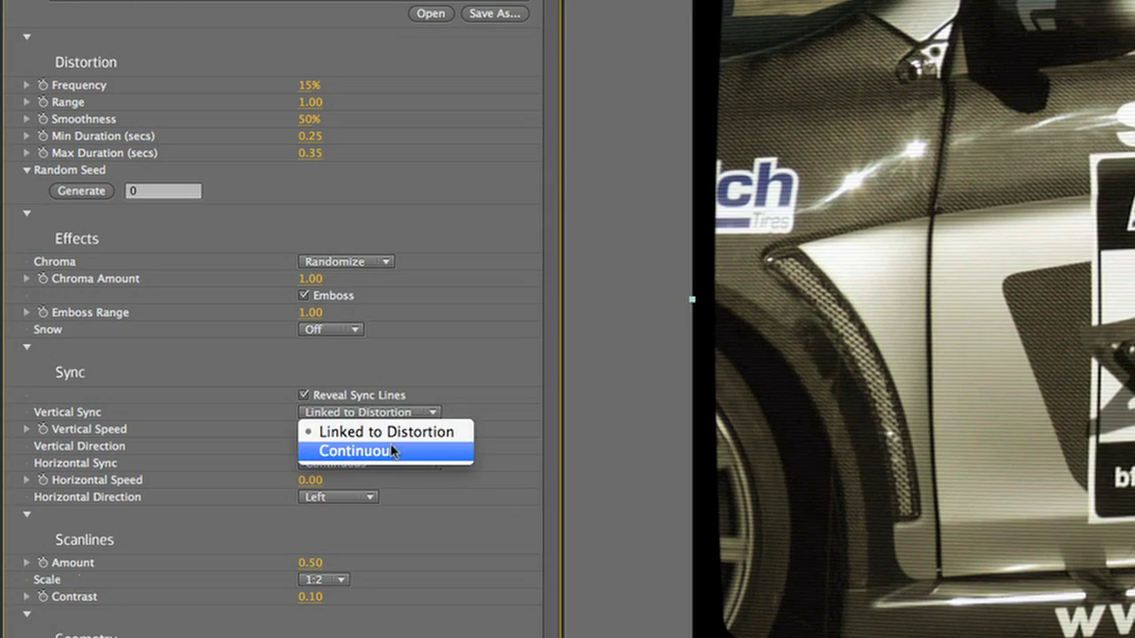
Step: Revert Vertical Sync to Linked to Distortion after trying Continuous, set 1:4 scanlines, raise Curvature
left_click(393, 452)
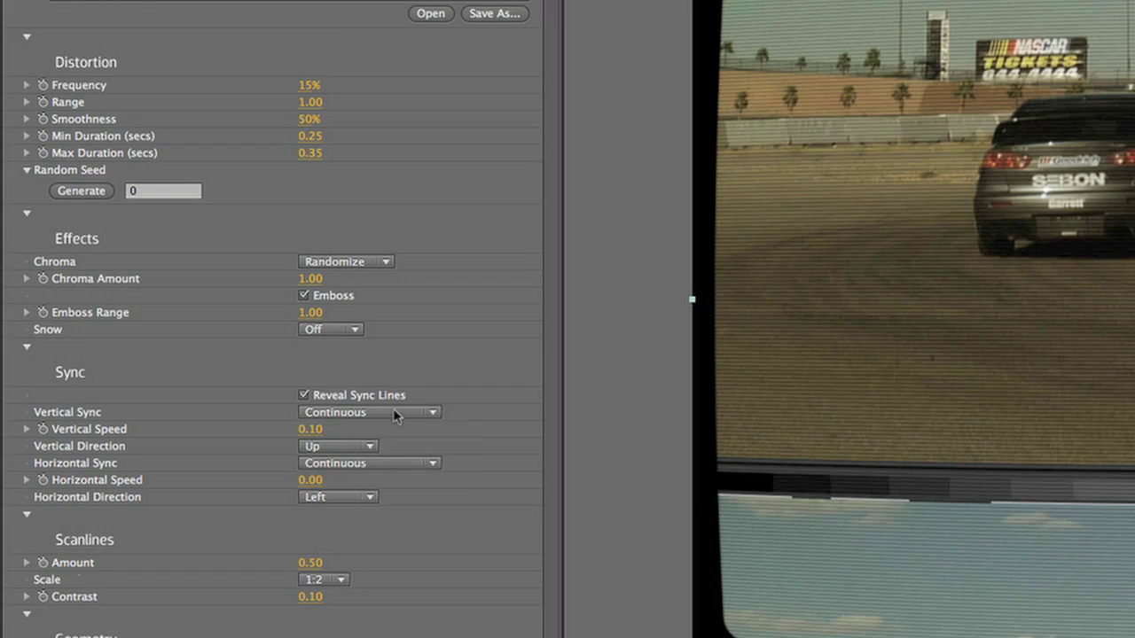
left_click(390, 413)
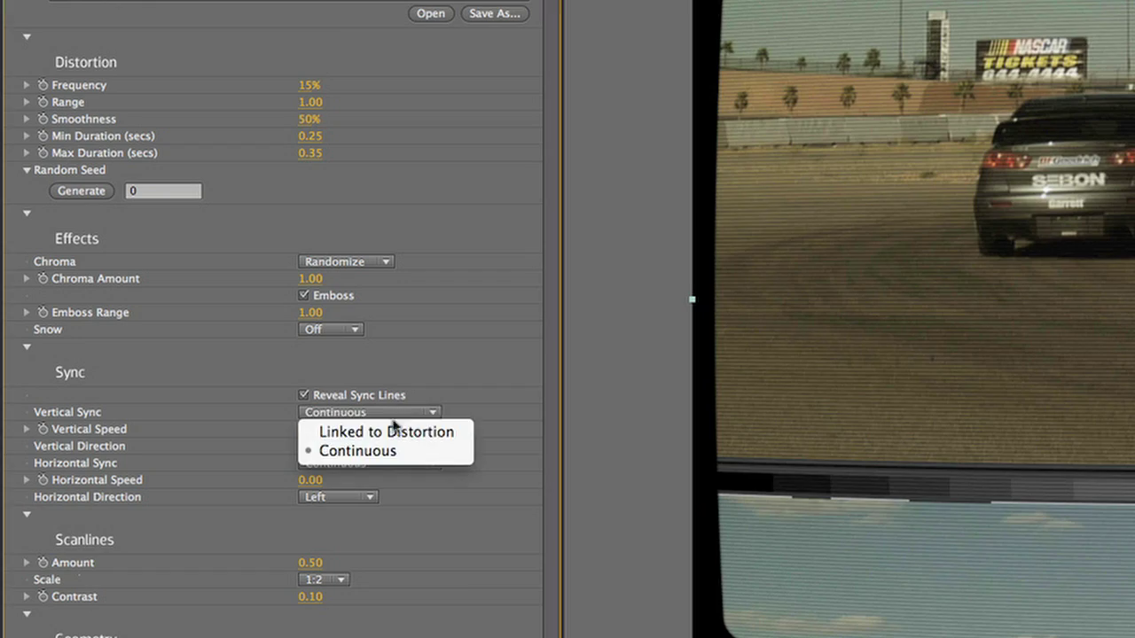
left_click(391, 433)
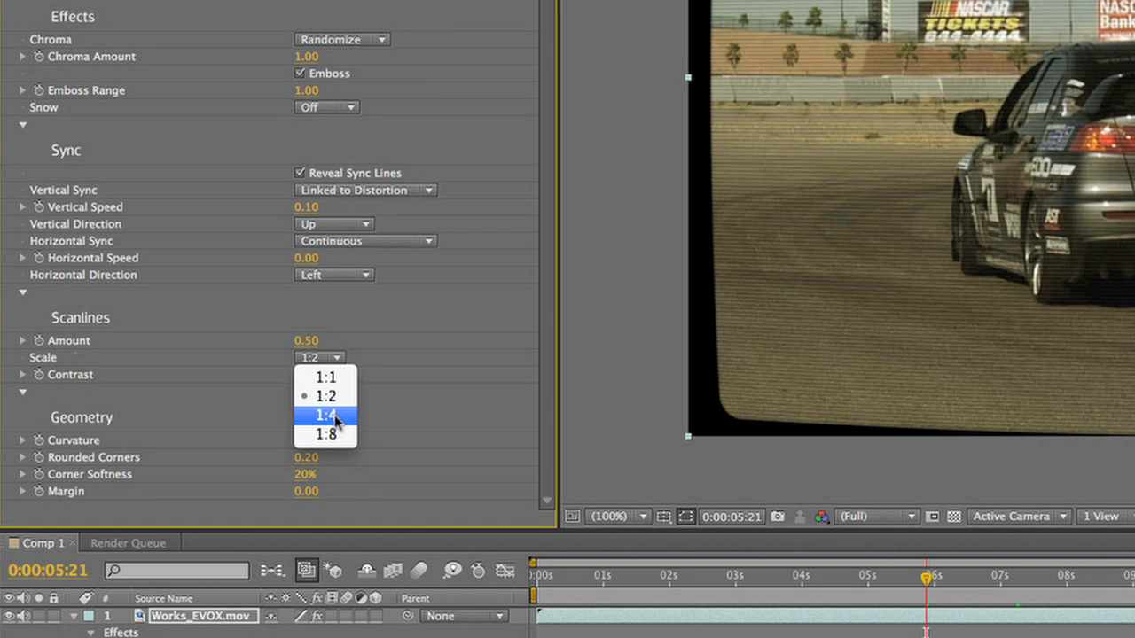
left_click(334, 415)
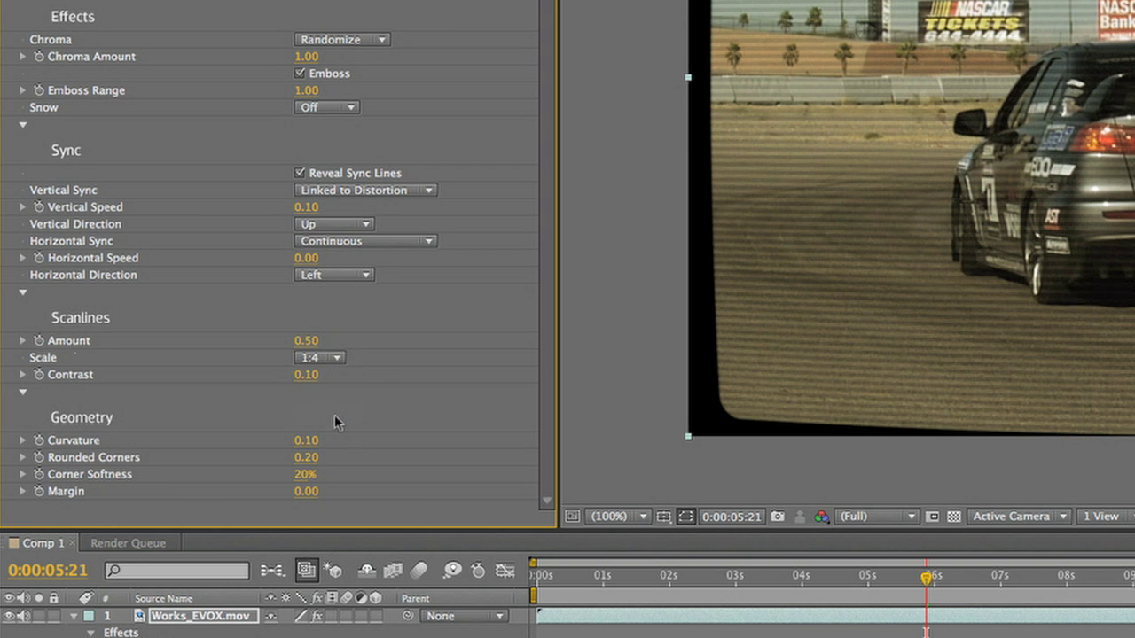
left_click_drag(306, 441, 414, 439)
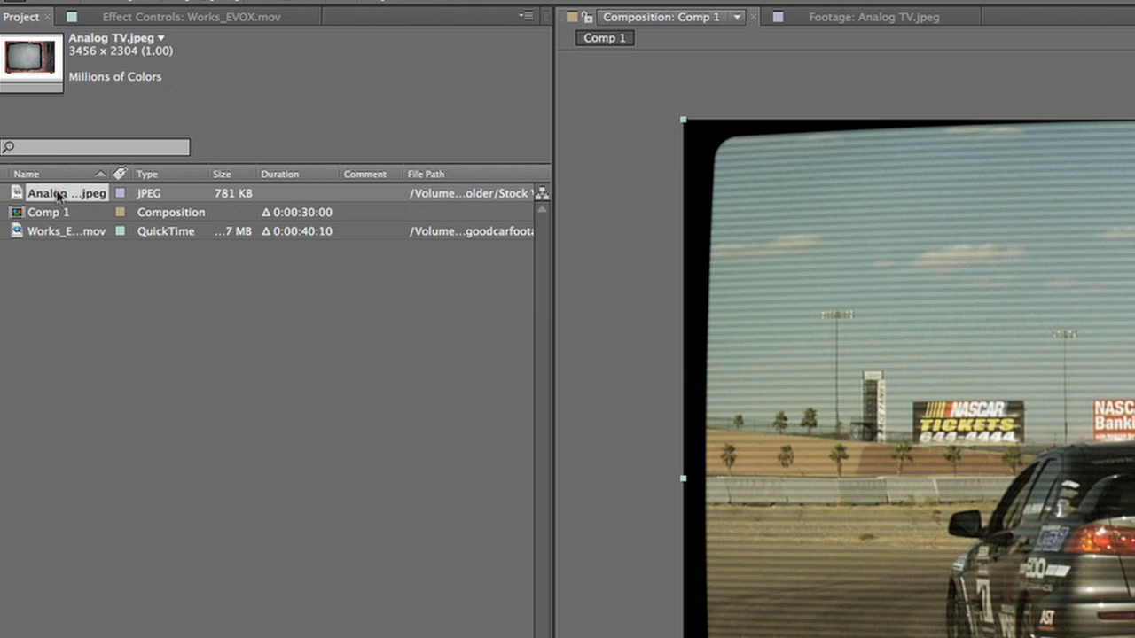
Step: Add the Analog TV photo, put the racing footage above it and roughly fit it into the screen
left_click_drag(59, 196, 1027, 570)
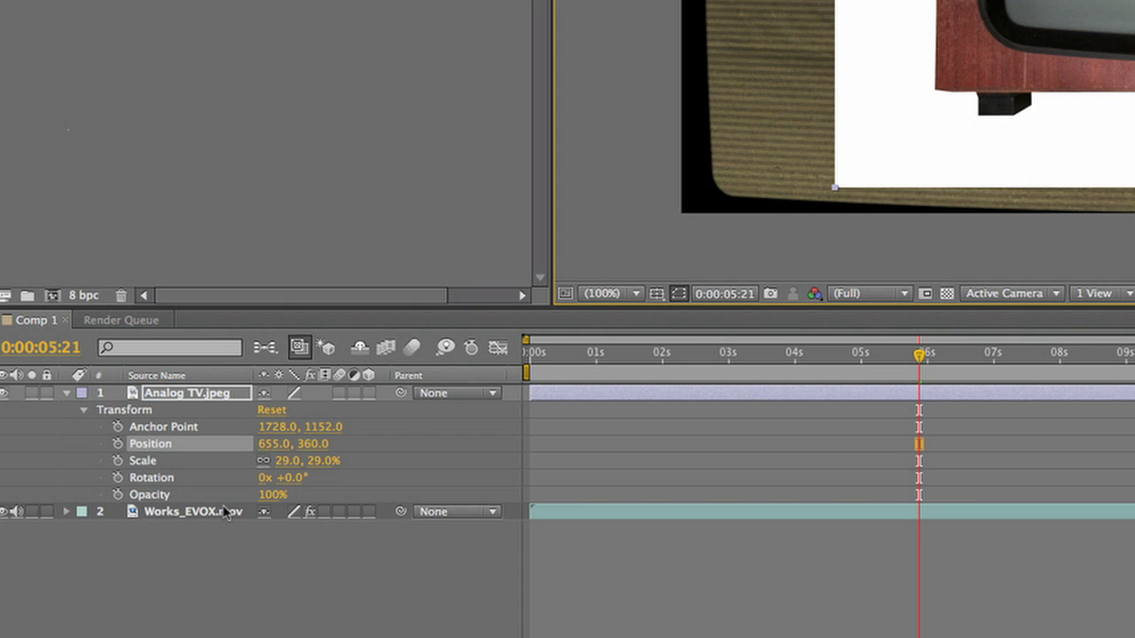
key("ctrl+shift+bracketleft")
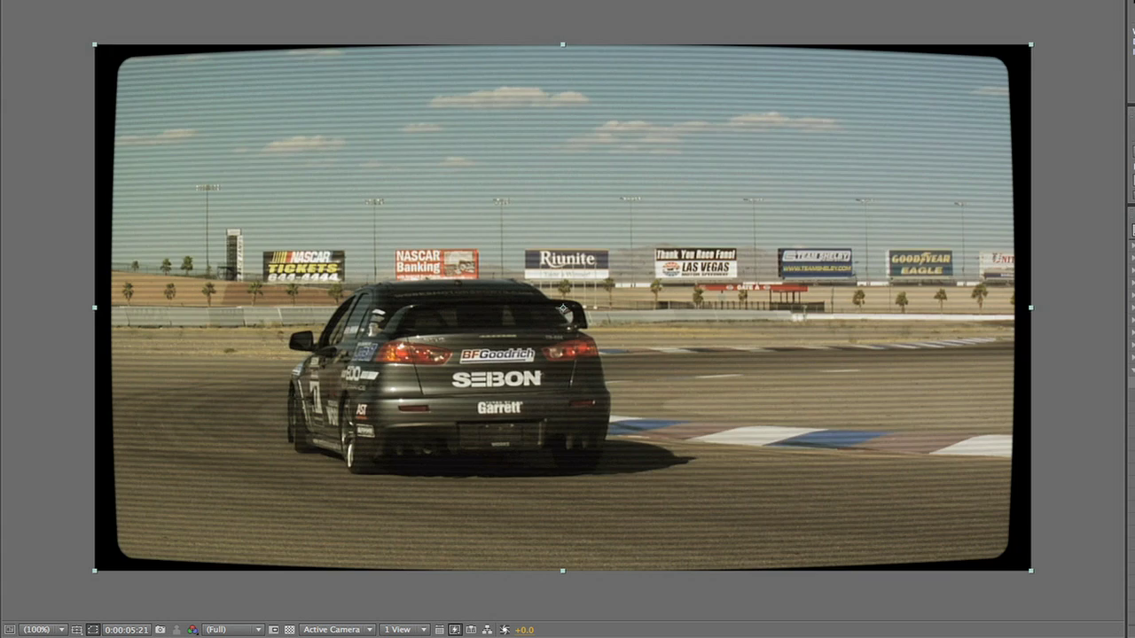
key("alt+KP_Subtract")
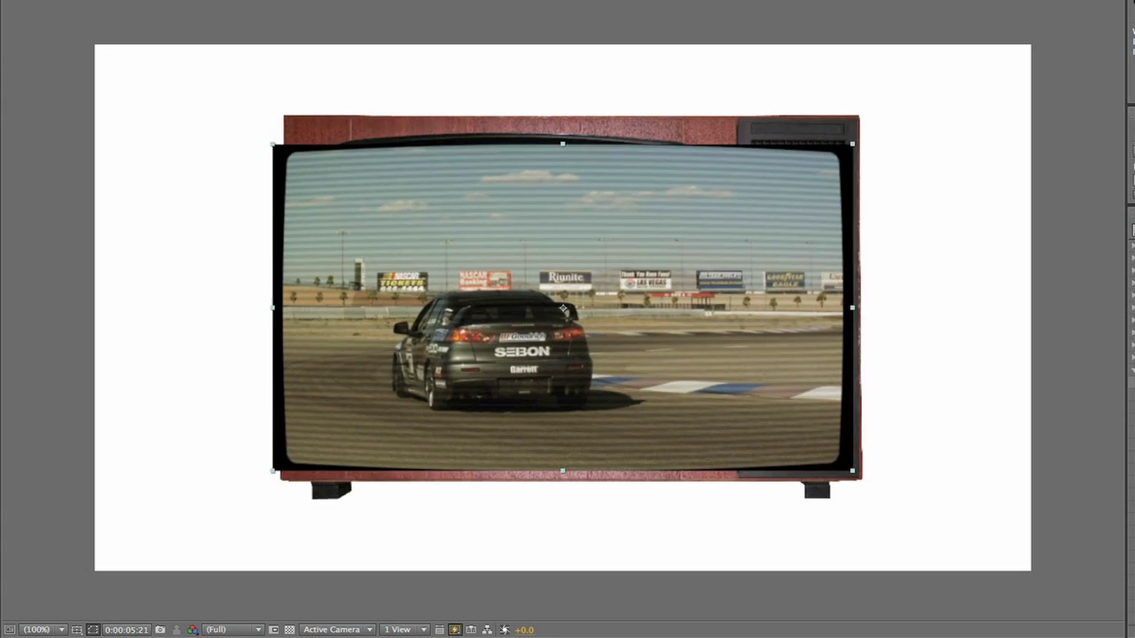
key("alt+KP_Add")
key("alt+KP_Add")
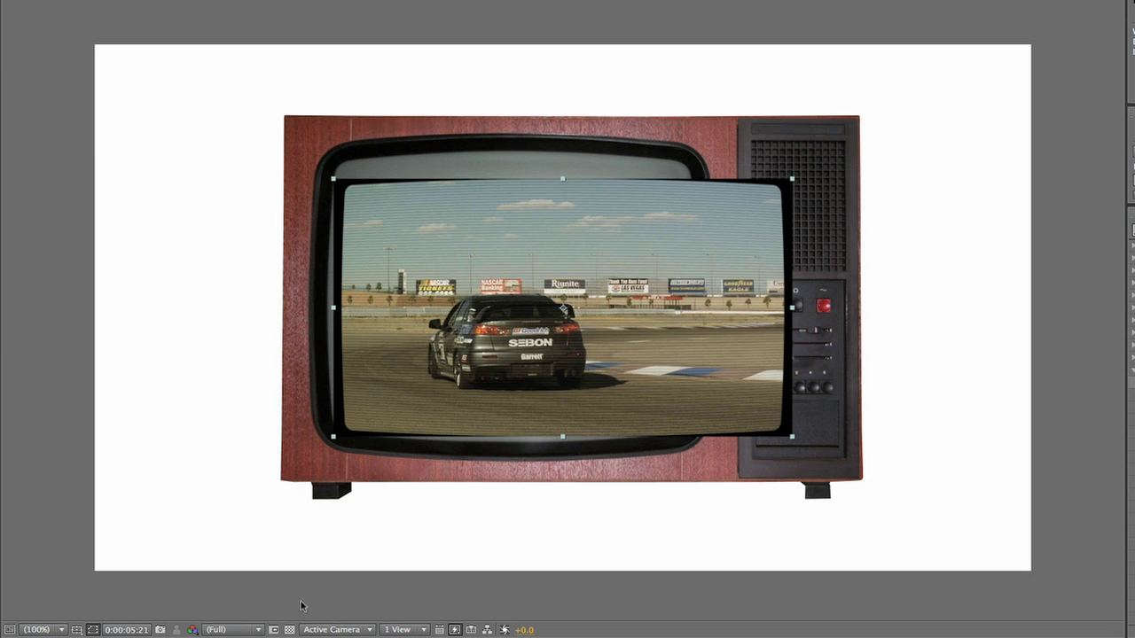
left_click_drag(592, 344, 533, 335)
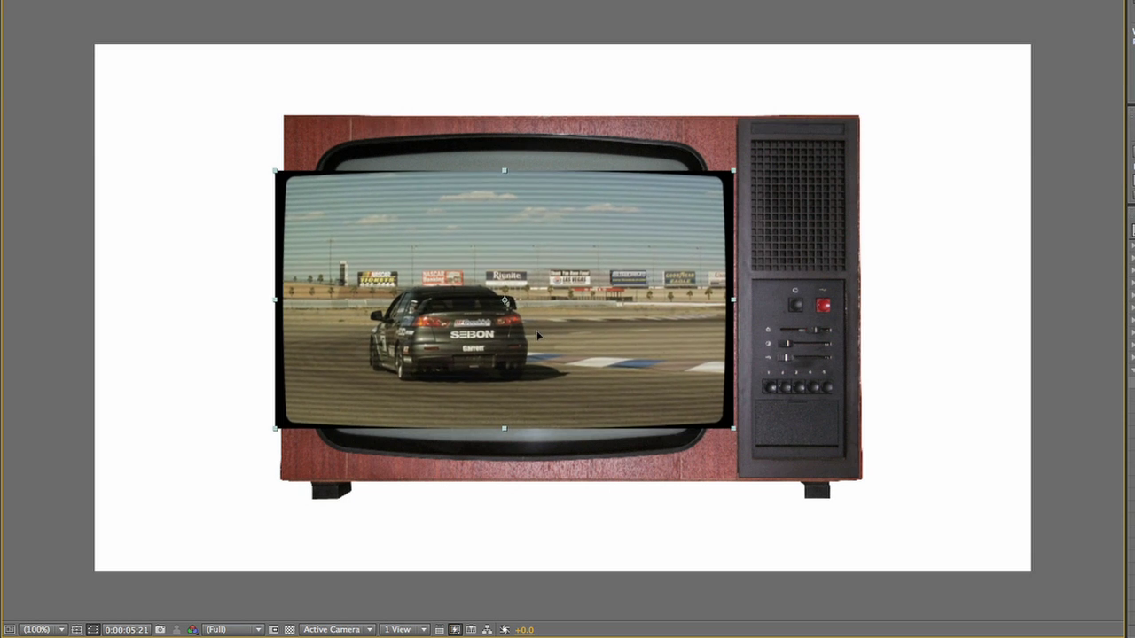
Step: Fine-tune the footage scale to 40.7% and check the fit in an enlarged viewer
key("alt+KP_Subtract")
key("alt+KP_Subtract")
key("alt+KP_Subtract")
key("alt+KP_Subtract")
key("alt+KP_Subtract")
key("alt+KP_Subtract")
key("alt+KP_Subtract")
key("alt+KP_Subtract")
key("alt+KP_Subtract")
key("alt+KP_Subtract")
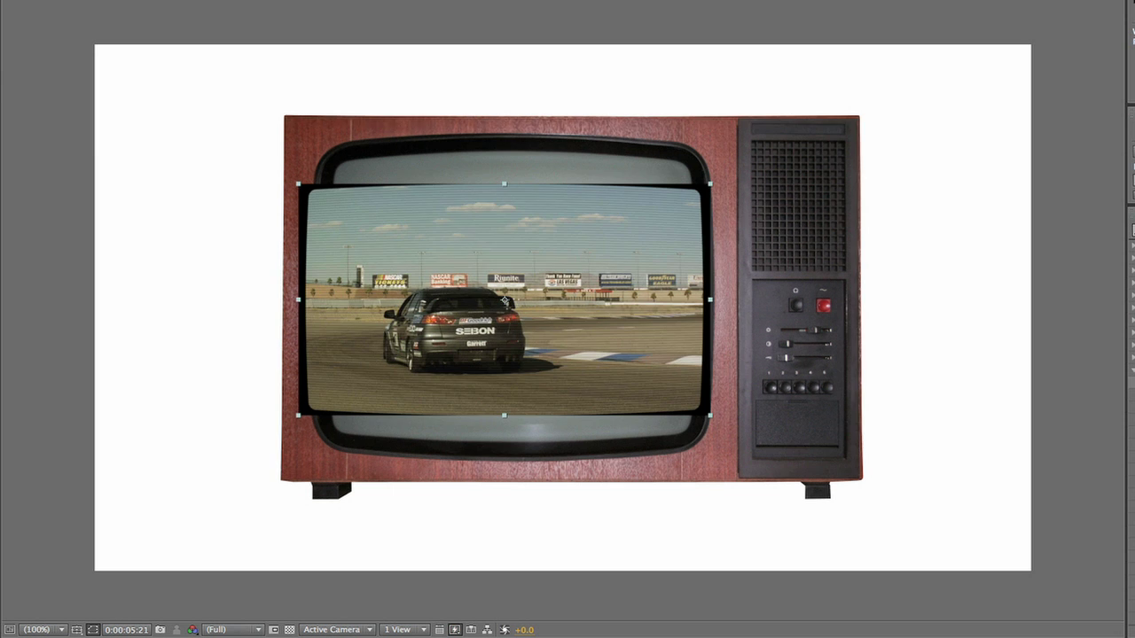
key("alt+KP_Subtract")
key("alt+KP_Subtract")
key("alt+KP_Subtract")
key("alt+KP_Subtract")
key("alt+KP_Subtract")
key("alt+KP_Subtract")
key("alt+KP_Subtract")
key("alt+KP_Subtract")
key("Right")
key("Right")
key("Right")
key("Right")
key("Right")
key("Right")
key("Right")
key("Right")
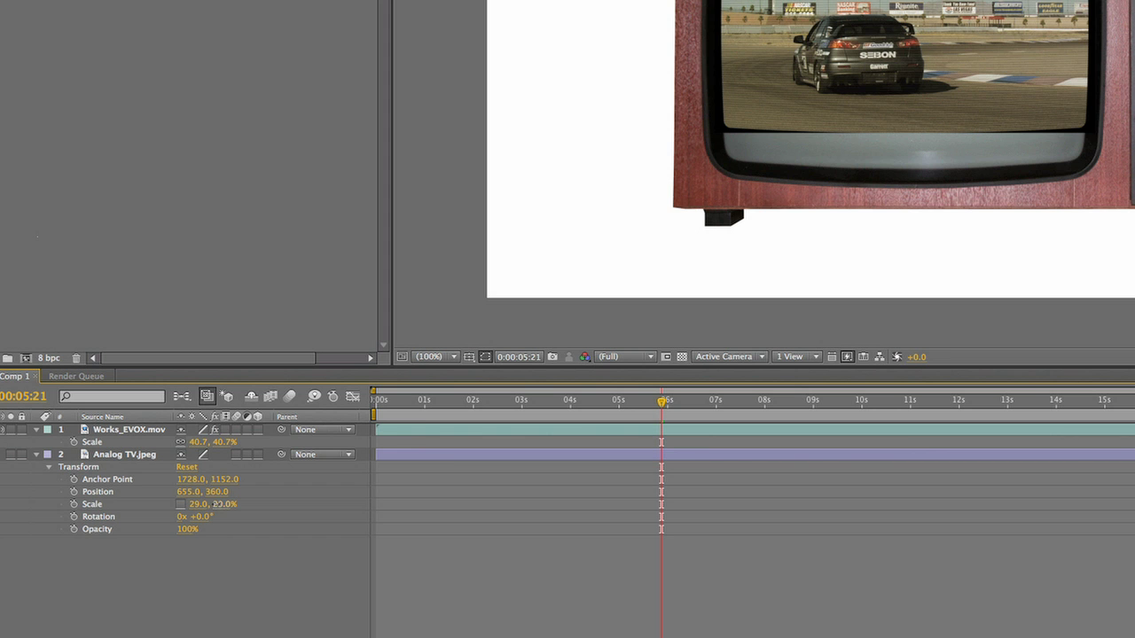
left_click_drag(218, 503, 202, 503)
key("grave")
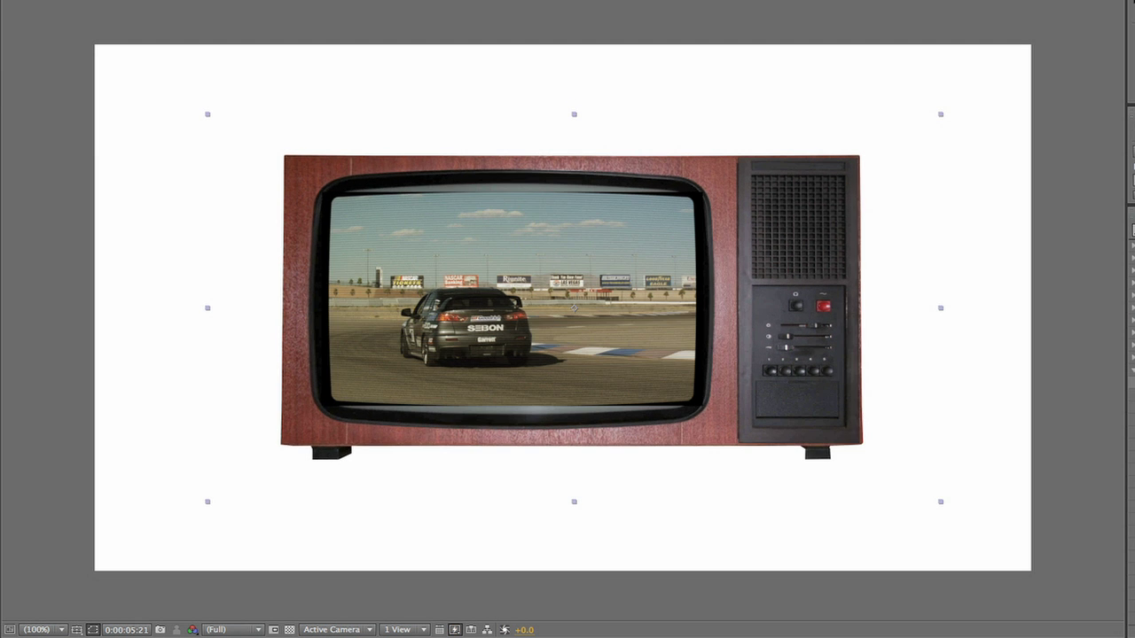
key("grave")
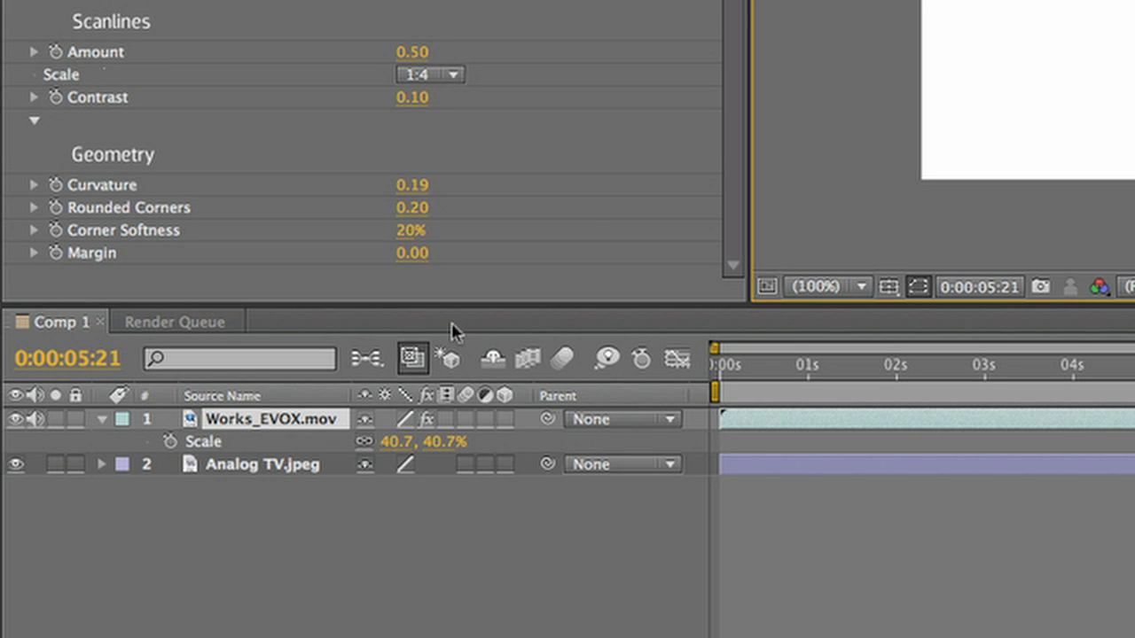
Step: Add a default Camera 1 layer and set its Position keyframe at 0:00:04:00
right_click(237, 421)
mouse_move(366, 330)
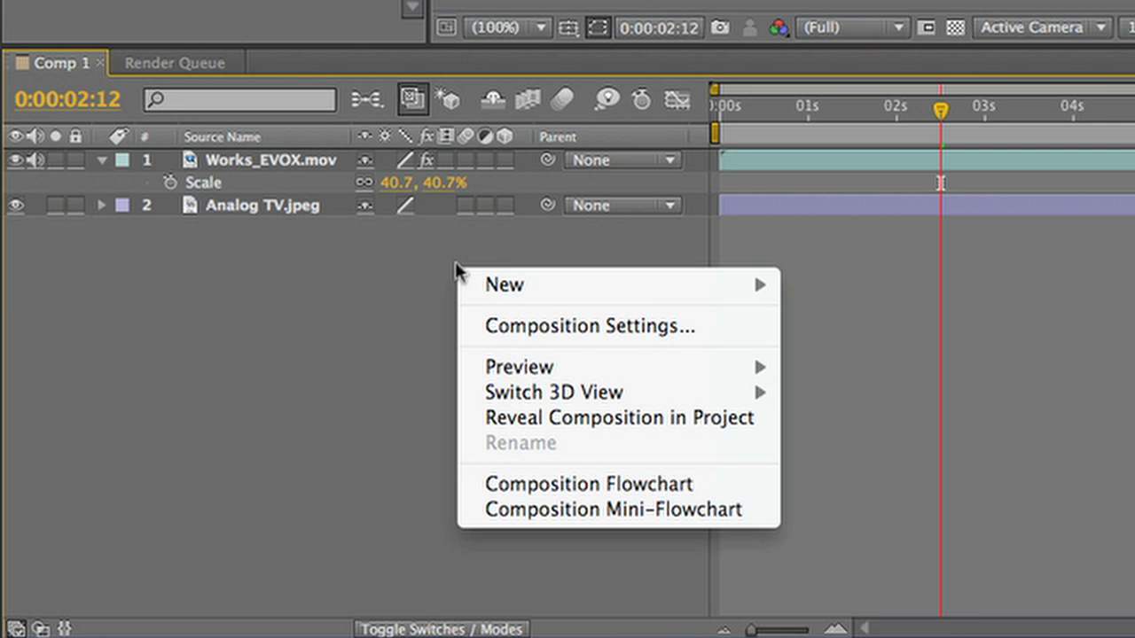
mouse_move(478, 283)
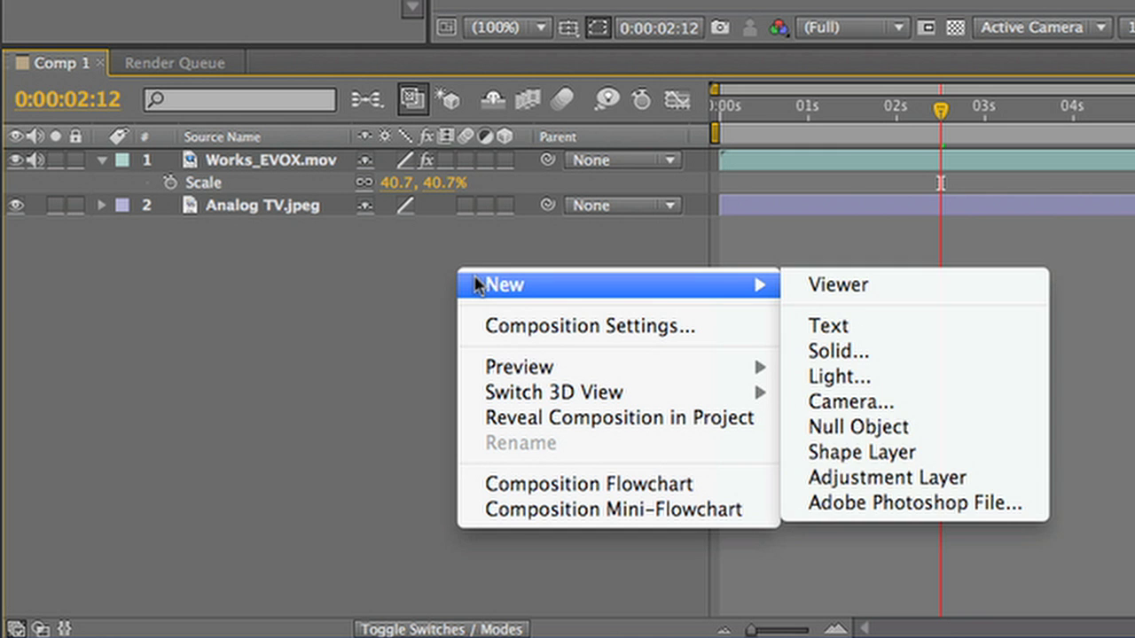
left_click(939, 402)
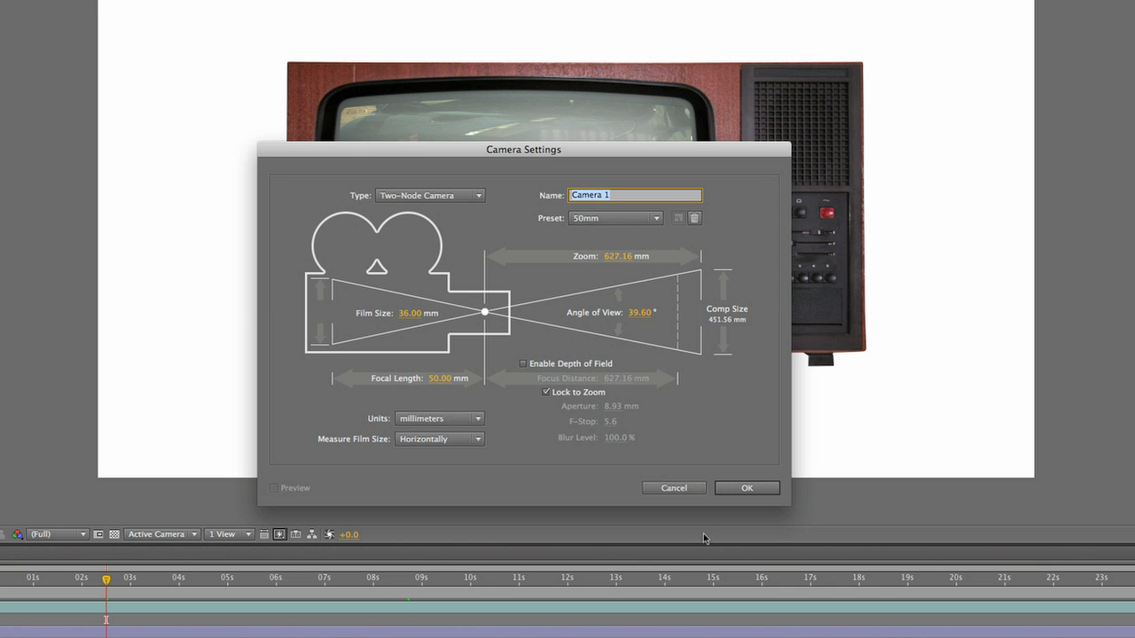
left_click(771, 490)
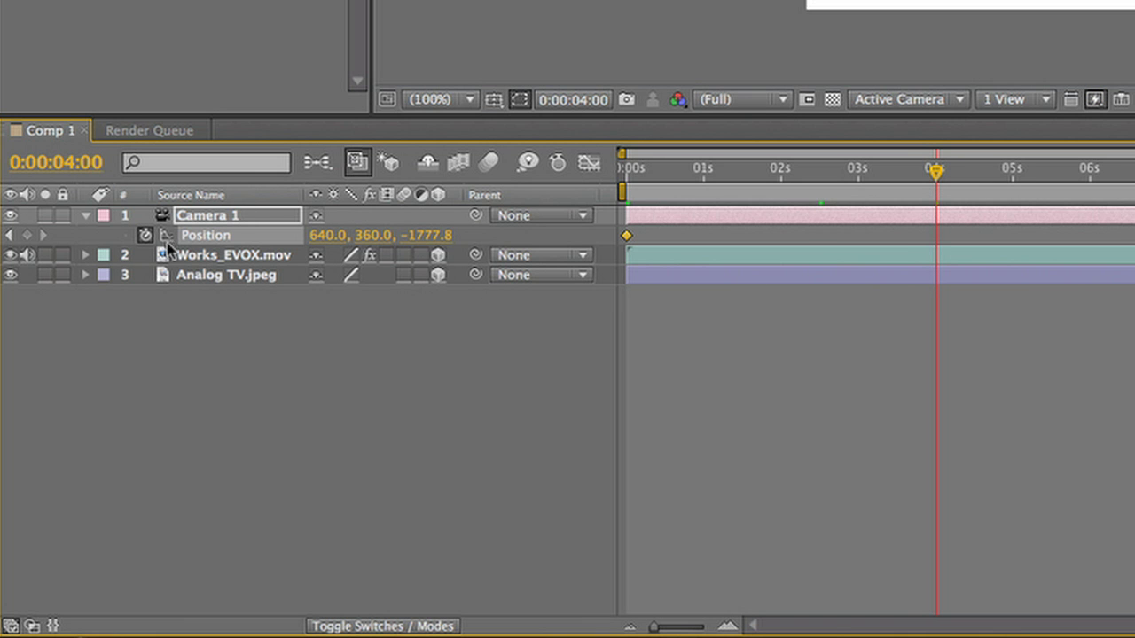
left_click(26, 235)
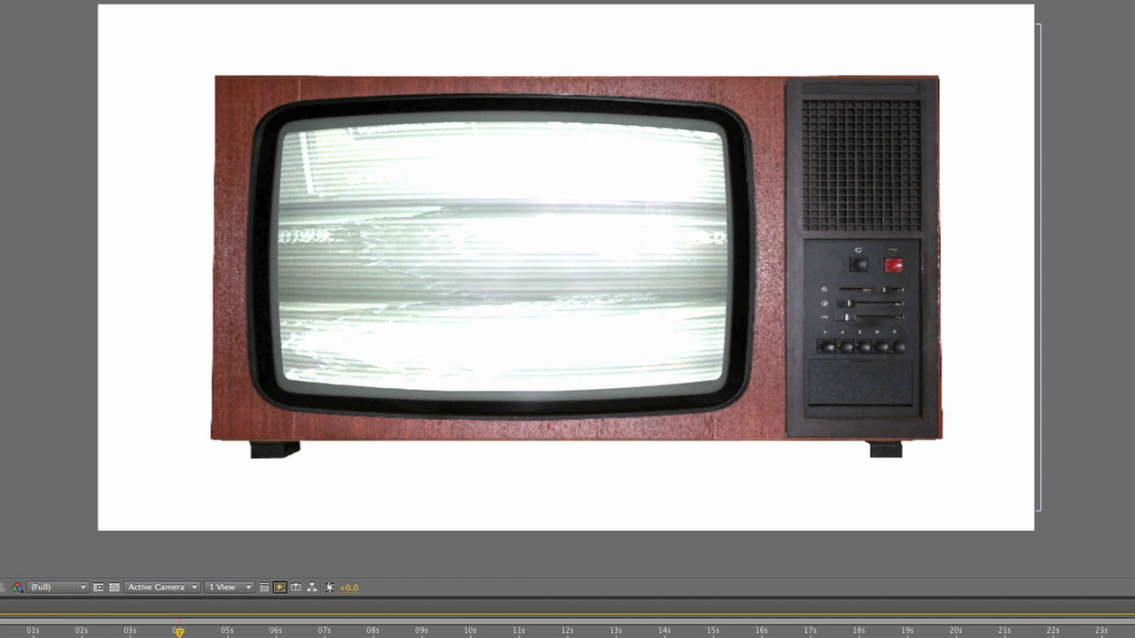
right_click(97, 477)
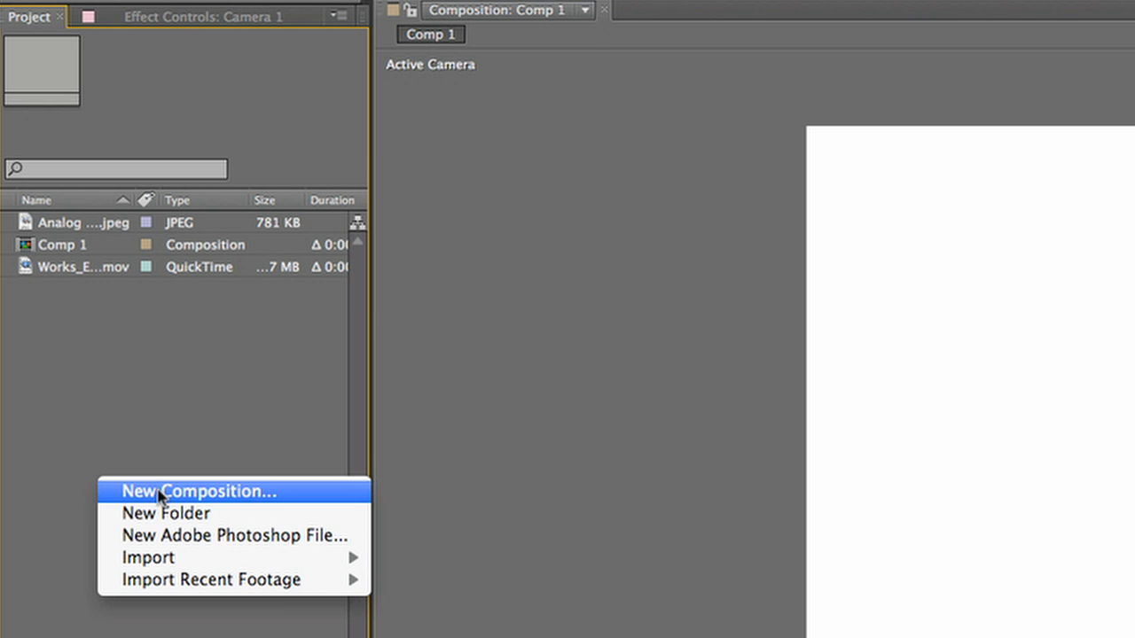
Step: Create the TV Animation comp, nest Comp 1 in it, and apply Light Flicker's Very Mild Flicker preset
left_click(157, 493)
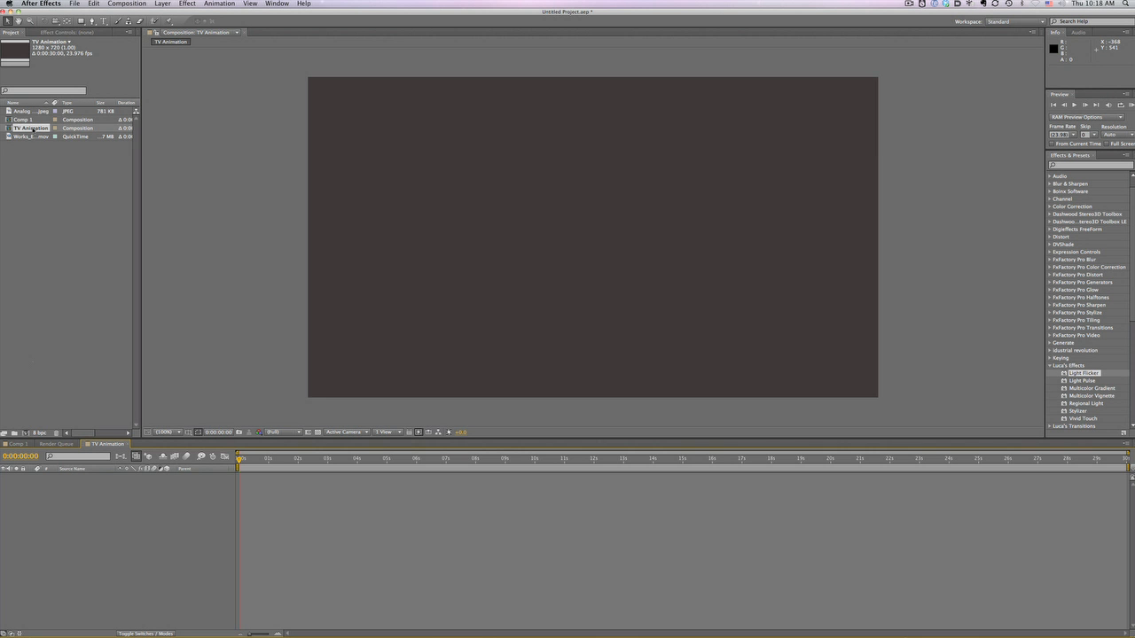
left_click_drag(23, 118, 593, 237)
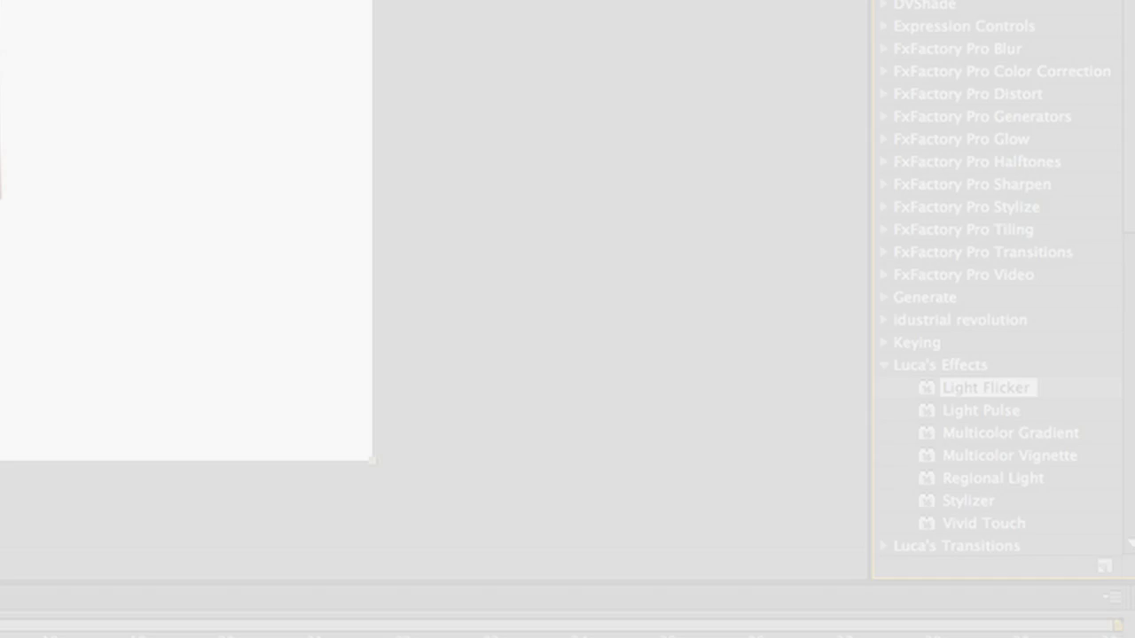
left_click(183, 190)
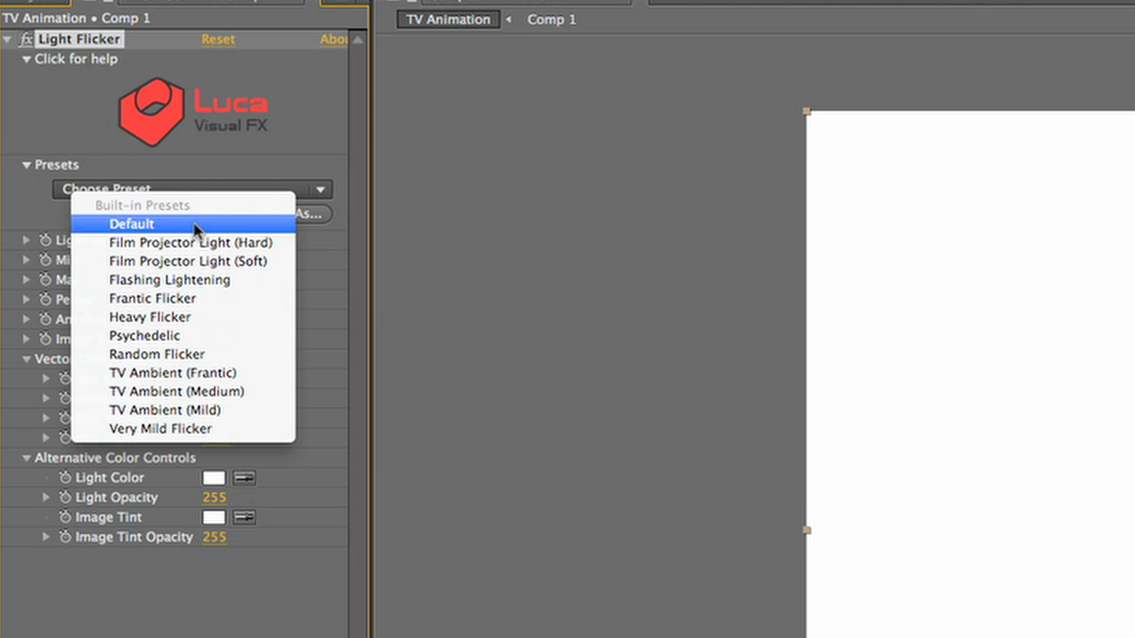
left_click(251, 433)
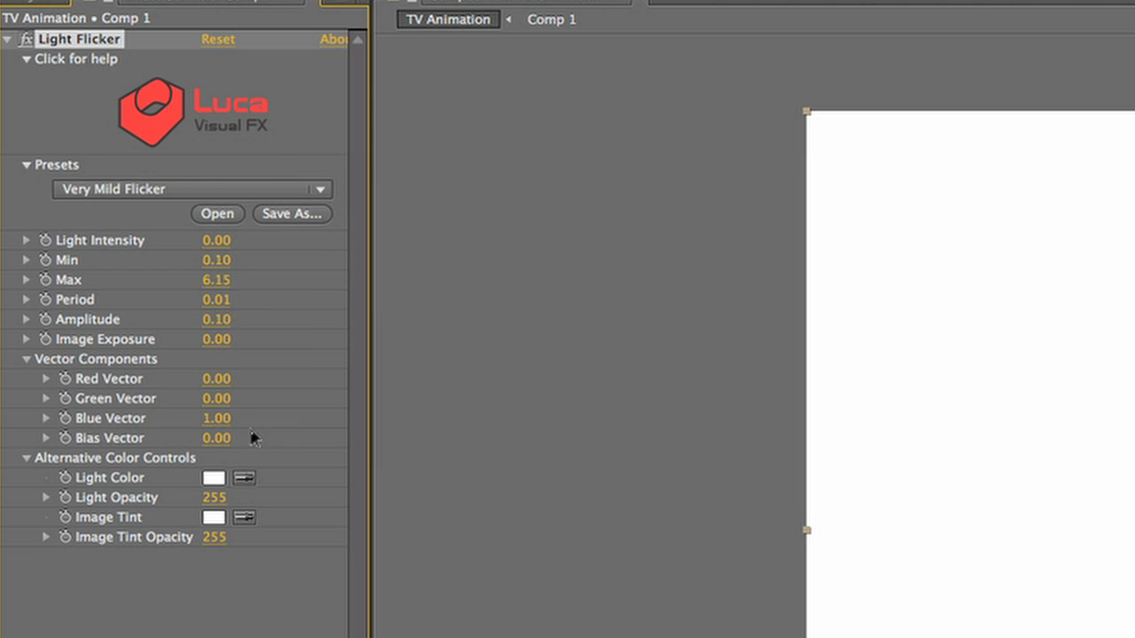